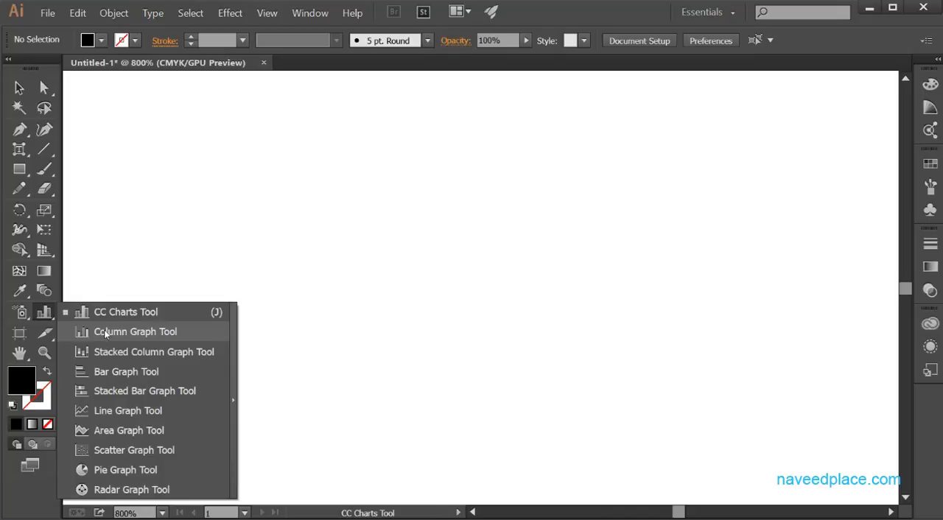
# Draw a column graph freehand in the middle of the artboard and move its data window clear of the graph
pyautogui.click(47, 314)
pyautogui.click(45, 314)
pyautogui.click(133, 334)
pyautogui.click(129, 333)
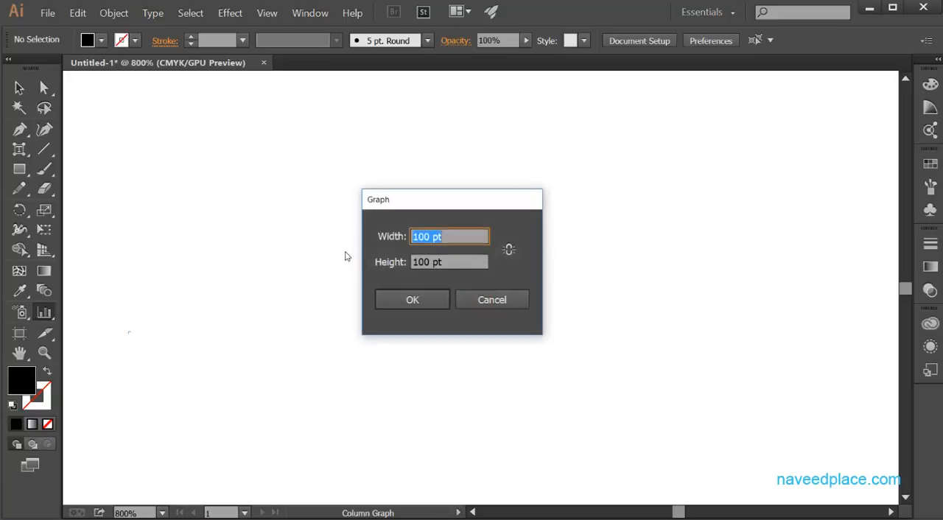
pyautogui.click(490, 295)
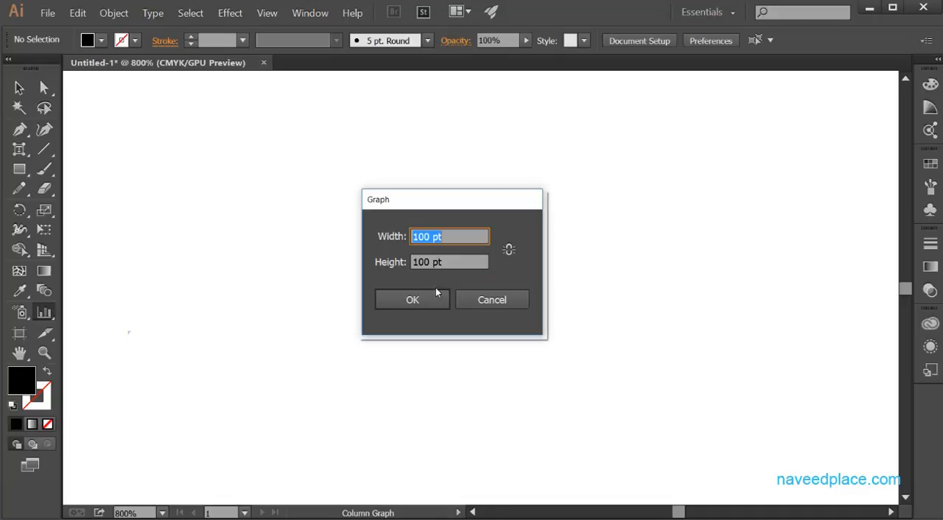
pyautogui.click(477, 305)
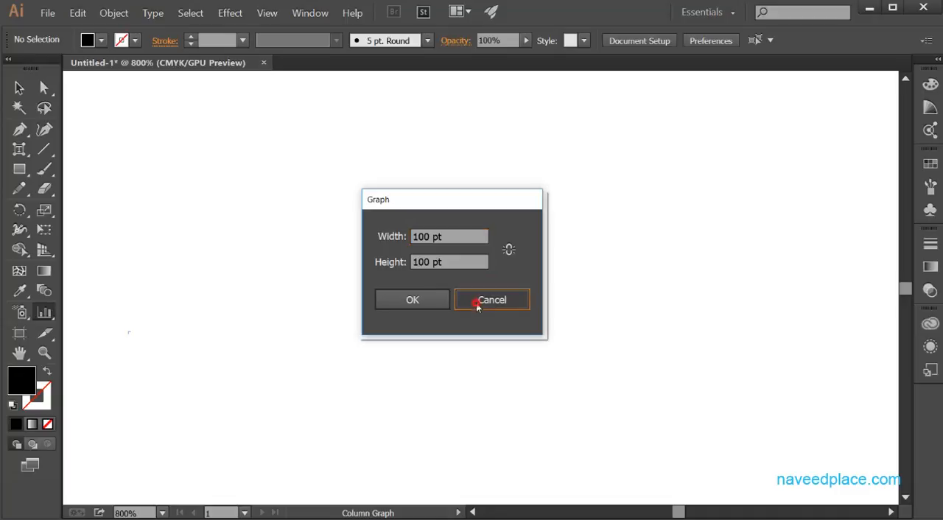
pyautogui.moveTo(209, 149); pyautogui.dragTo(533, 439)
pyautogui.moveTo(328, 110); pyautogui.dragTo(498, 114)
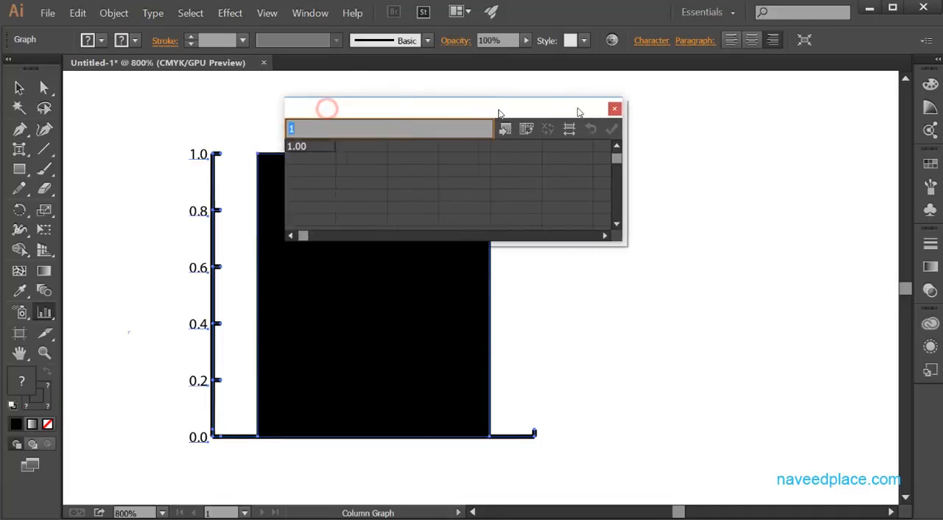
pyautogui.moveTo(578, 112); pyautogui.dragTo(717, 111)
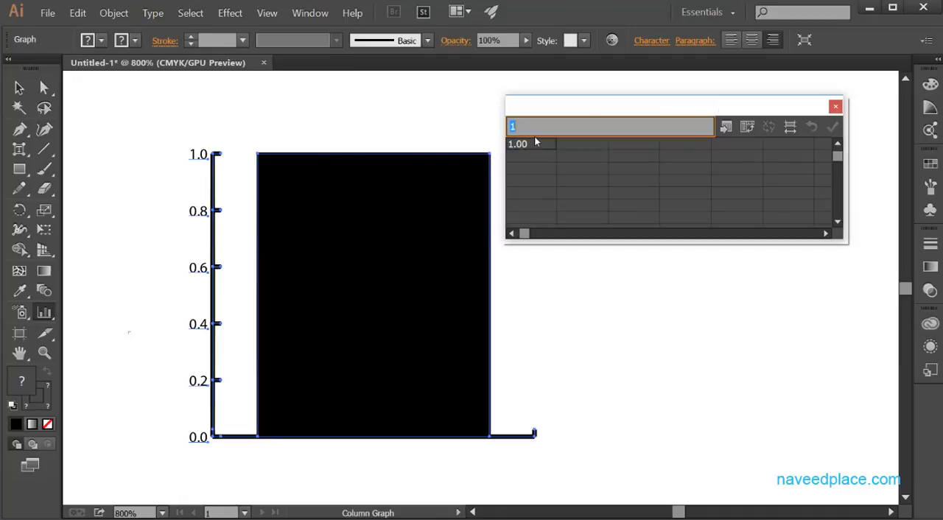
# Enter three people's first names, each in straight quotation marks, as row labels down the first column of the graph data
pyautogui.write('"')
pyautogui.write('"Kamran"')
pyautogui.press('Return')
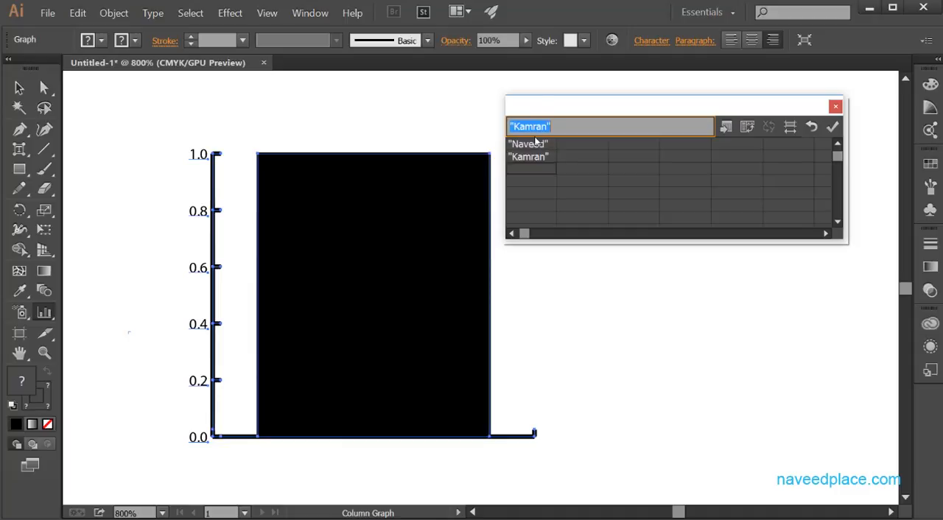
pyautogui.write('"Hus')
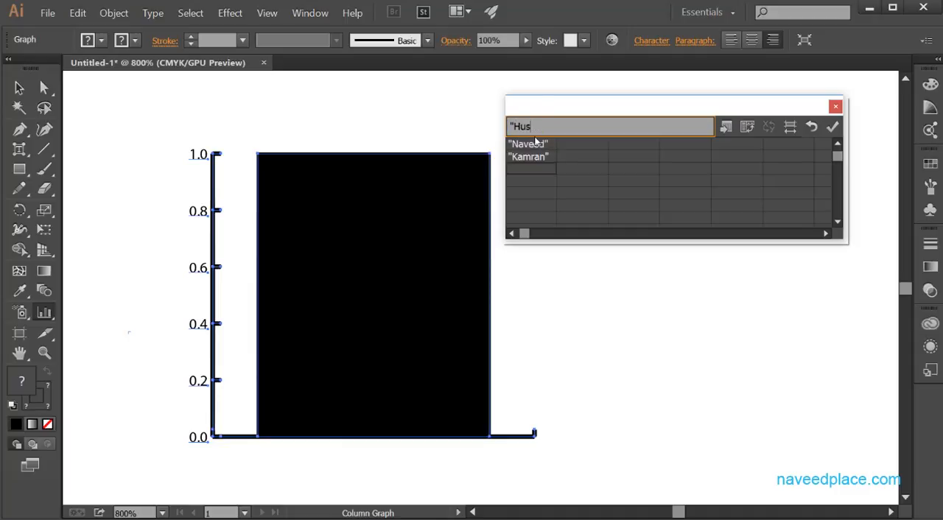
pyautogui.write('sain"')
pyautogui.press('Return')
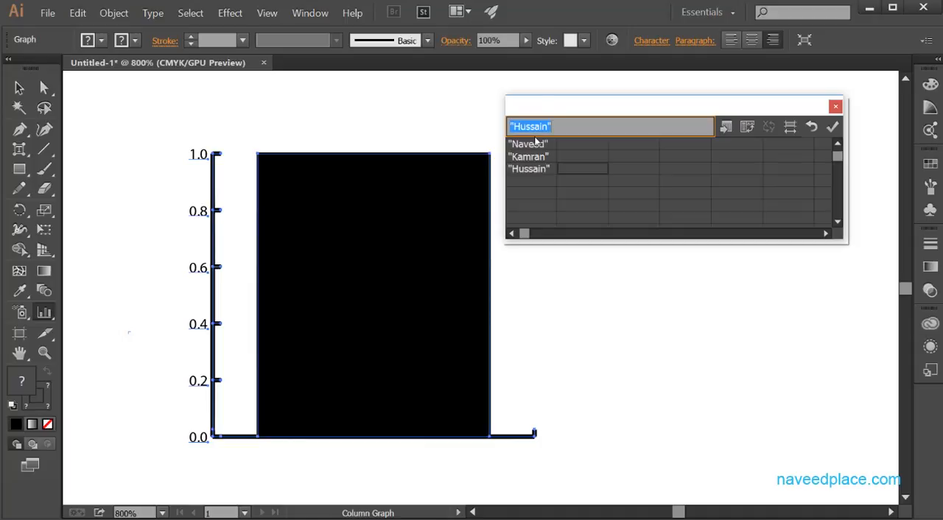
# Enter the values 45, 65 and 78 beside the three names in the second column of the graph data
pyautogui.press('Down')
pyautogui.press('Down')
pyautogui.press('Delete')
pyautogui.press('Up')
pyautogui.press('Up')
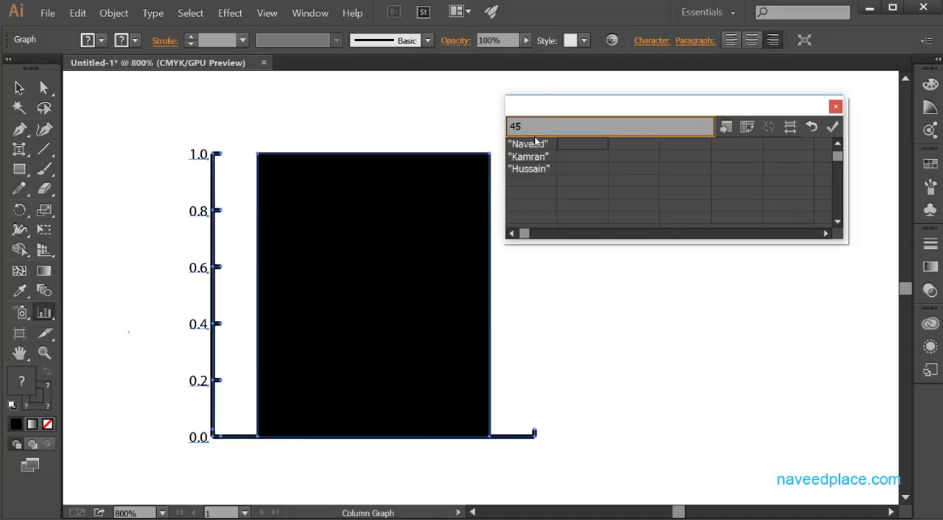
pyautogui.press('Return')
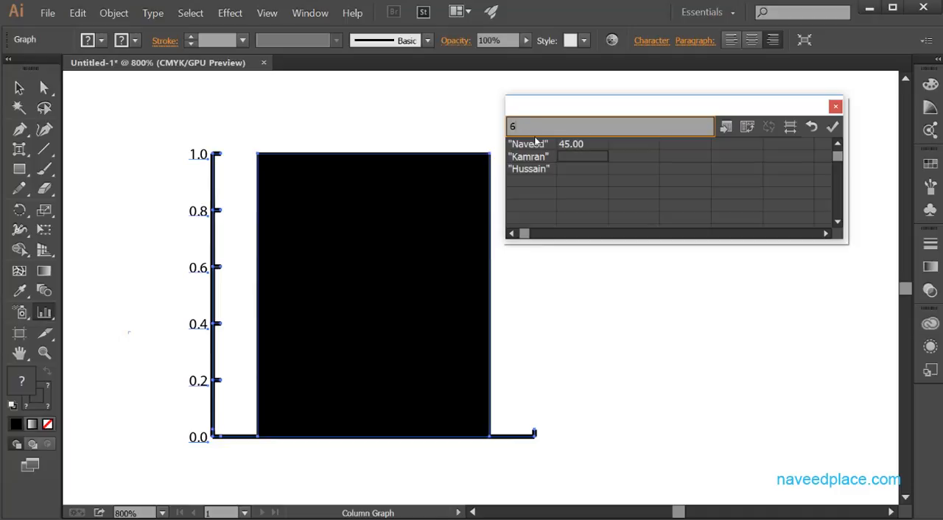
pyautogui.press('Right')
pyautogui.press('Down')
pyautogui.press('Left')
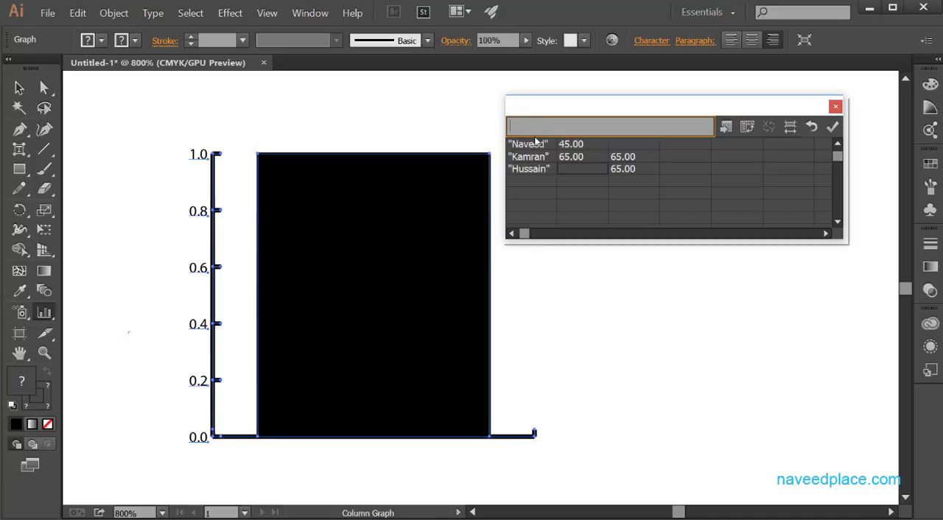
pyautogui.press('Left')
pyautogui.press('Right')
pyautogui.write('78')
pyautogui.press('Right')
pyautogui.press('Right')
pyautogui.press('Left')
pyautogui.press('Up')
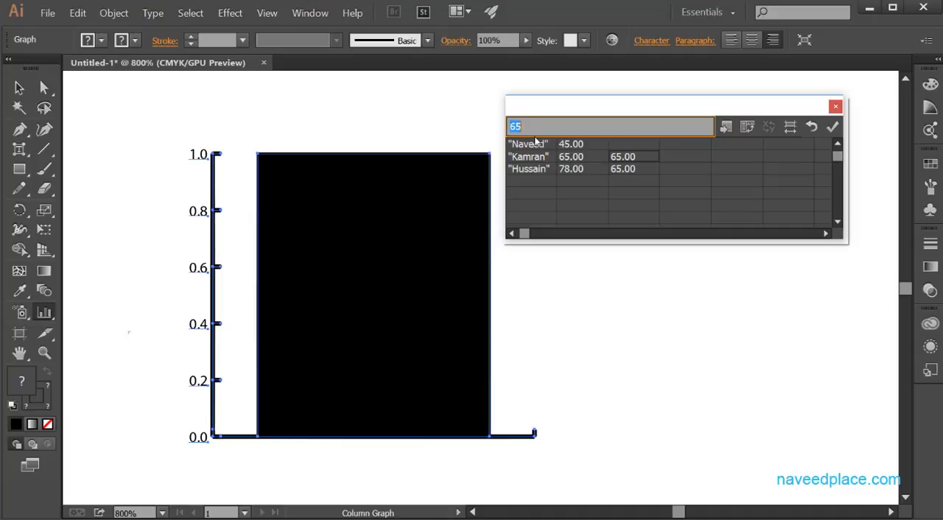
# Clear the two stray 65 entries from the third column of the graph data
pyautogui.press('Down')
pyautogui.hotkey('shift', 'Up')
pyautogui.press('Delete')
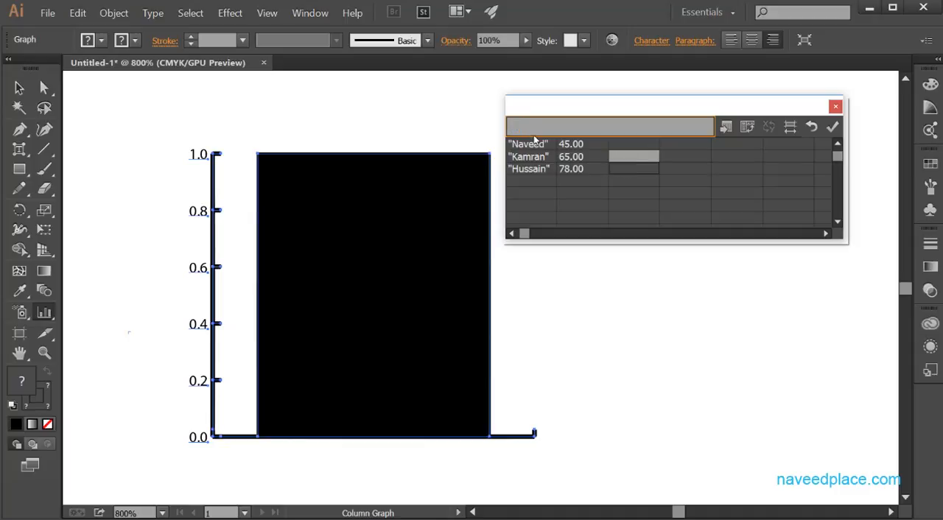
# Apply the entered names and values to the column graph and close its data window
pyautogui.moveTo(528, 145); pyautogui.dragTo(567, 171)
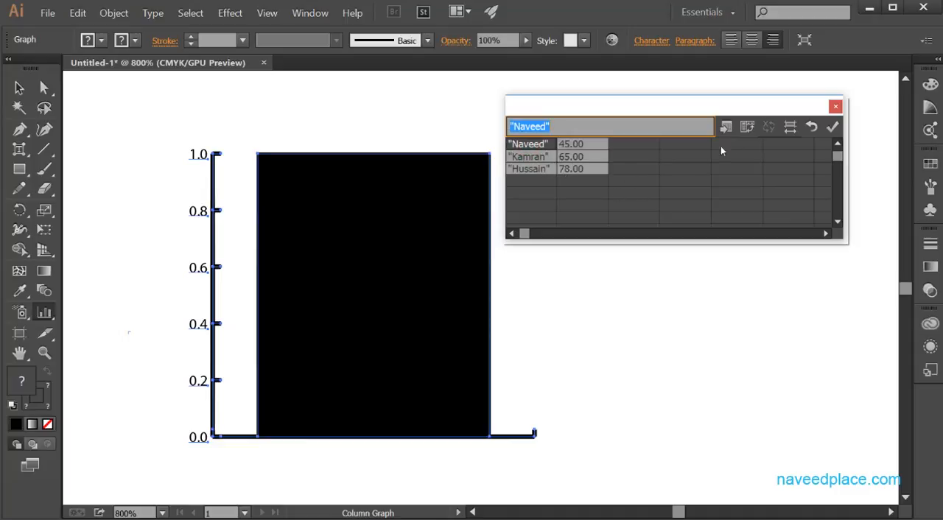
pyautogui.click(832, 127)
pyautogui.moveTo(648, 109); pyautogui.dragTo(767, 94)
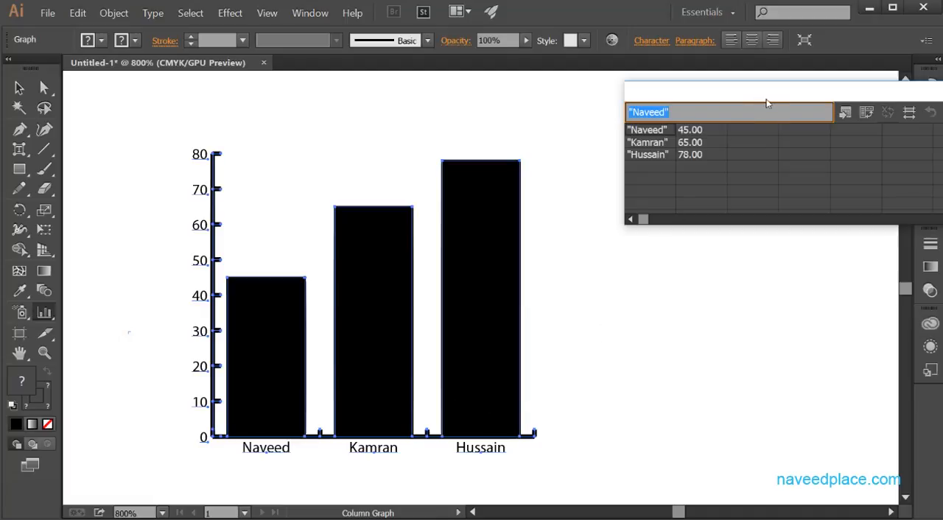
pyautogui.moveTo(765, 94); pyautogui.dragTo(677, 101)
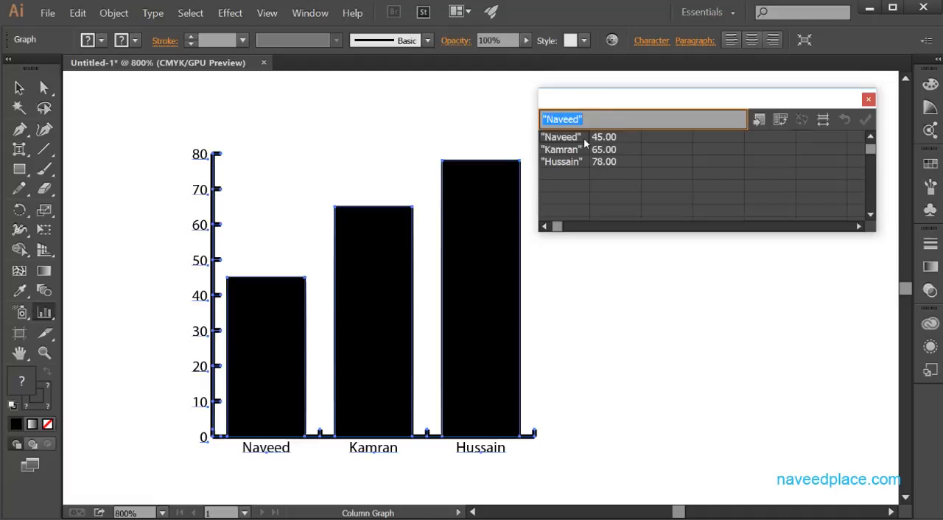
pyautogui.click(868, 100)
# Change the fill of the whole column graph to grey using the Color Picker
pyautogui.click(18, 88)
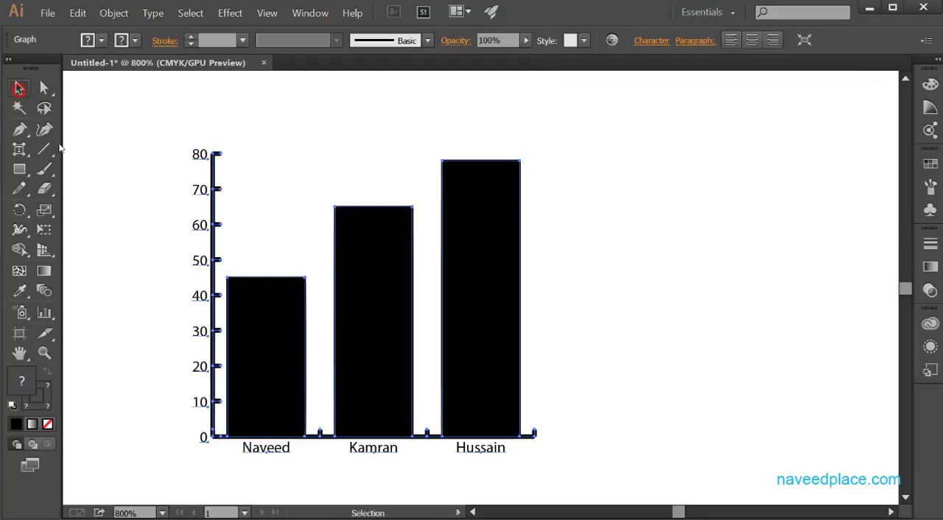
pyautogui.click(272, 328)
pyautogui.doubleClick(16, 385)
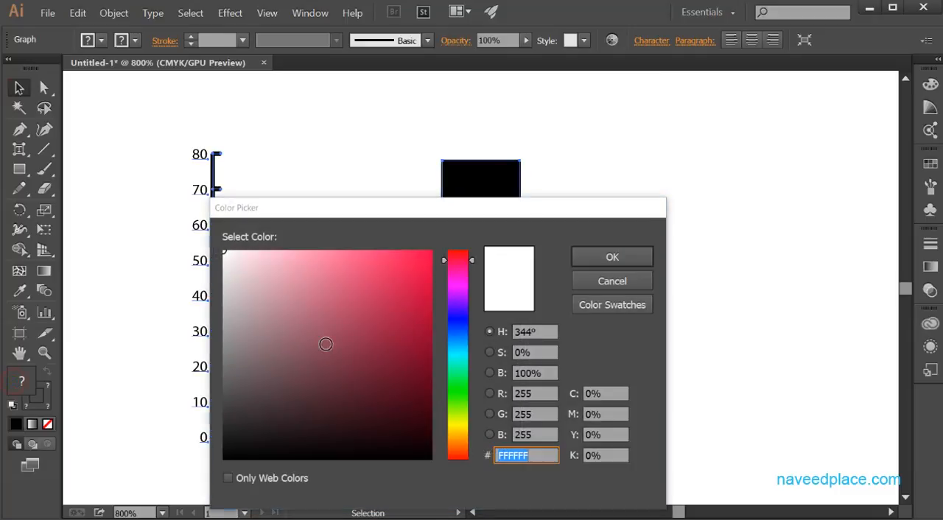
pyautogui.moveTo(324, 343); pyautogui.dragTo(394, 264)
pyautogui.click(606, 261)
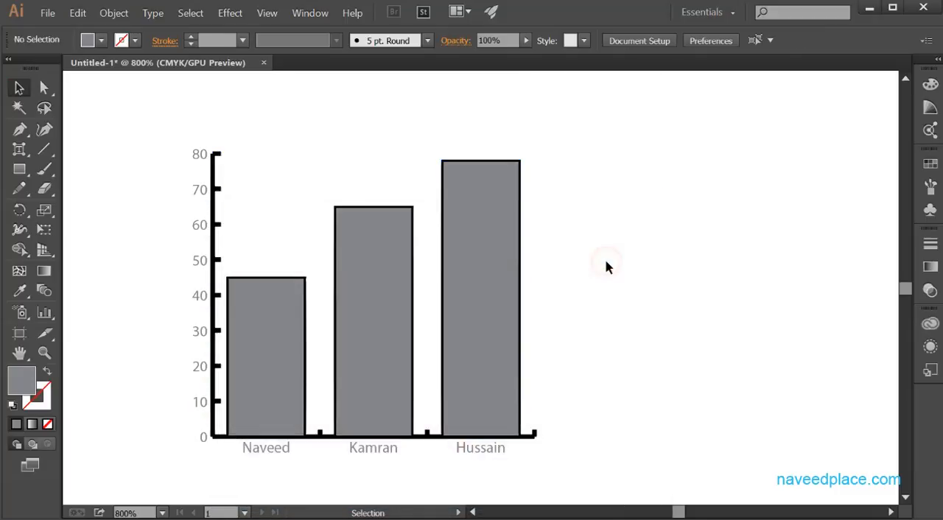
# Examine the Graph Type options for the column graph and dismiss them without changes
pyautogui.rightClick(483, 209)
pyautogui.click(308, 264)
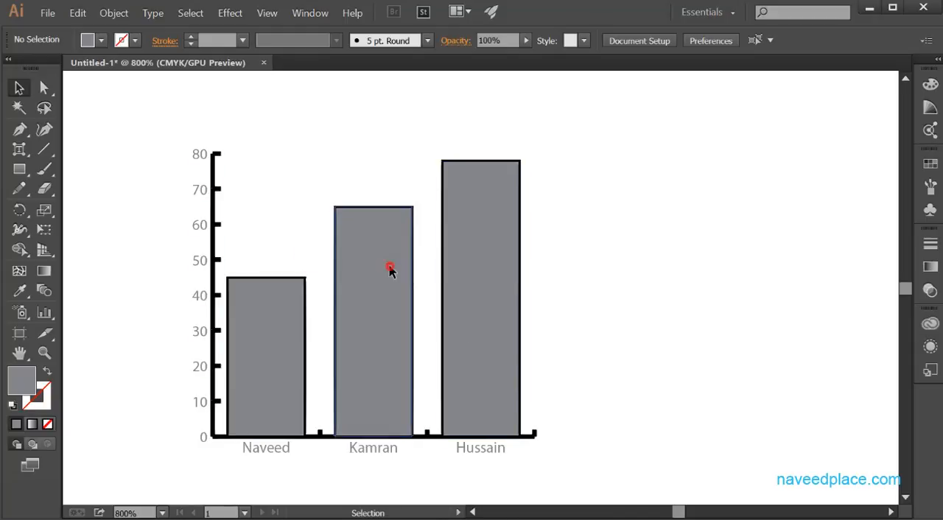
pyautogui.click(389, 267)
pyautogui.rightClick(373, 263)
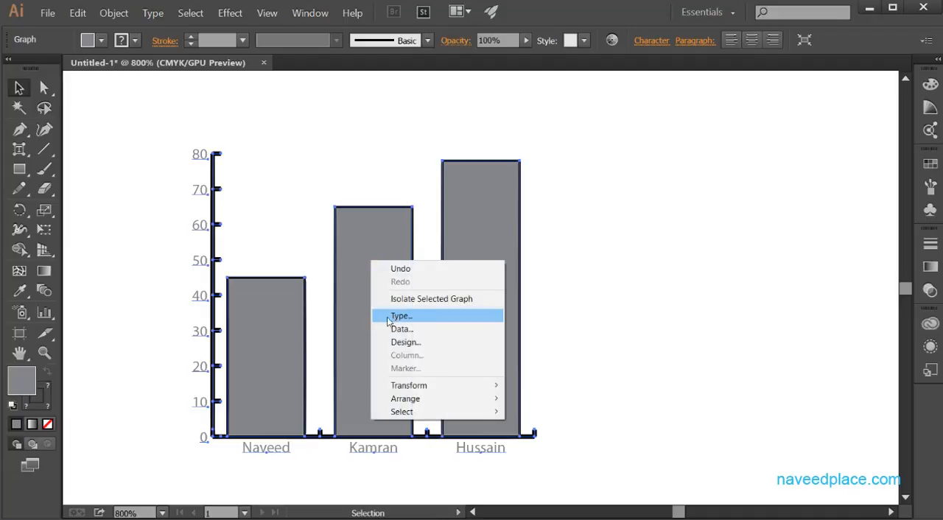
pyautogui.click(417, 317)
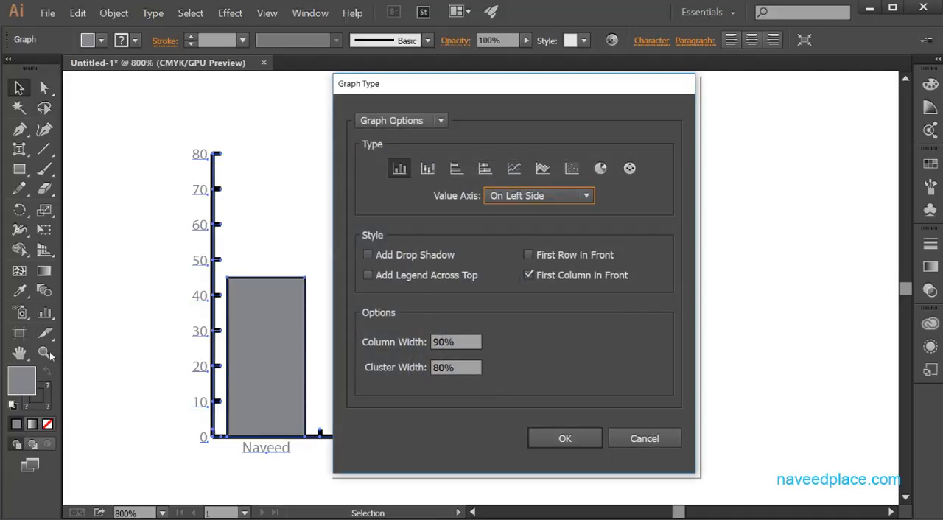
pyautogui.click(641, 438)
pyautogui.click(41, 314)
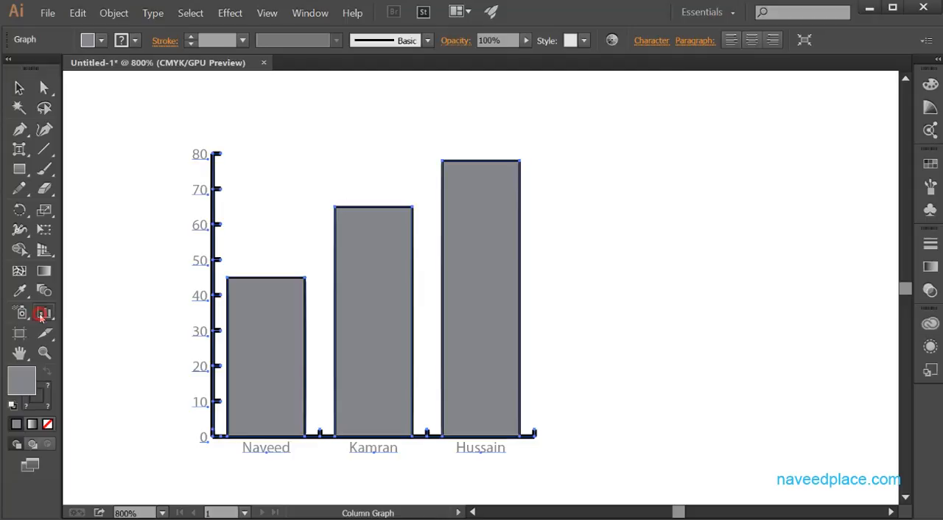
pyautogui.click(44, 315)
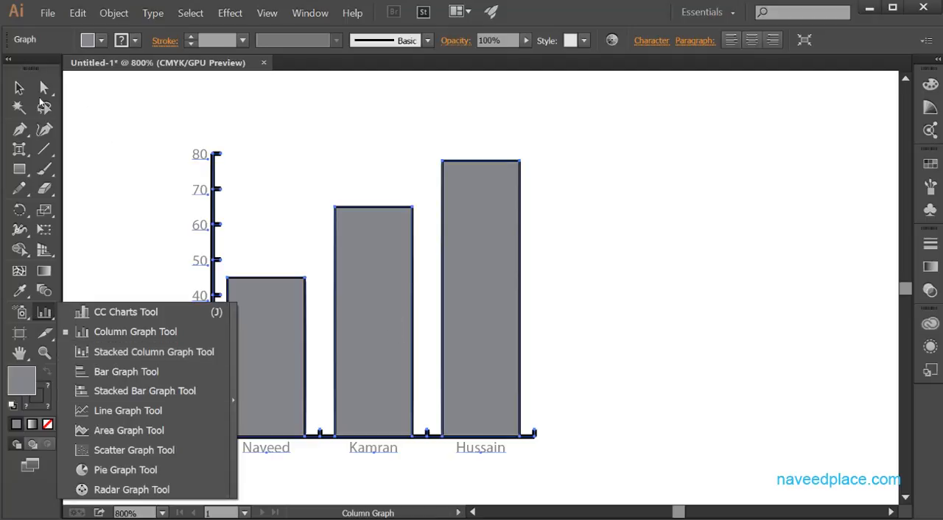
pyautogui.rightClick(379, 277)
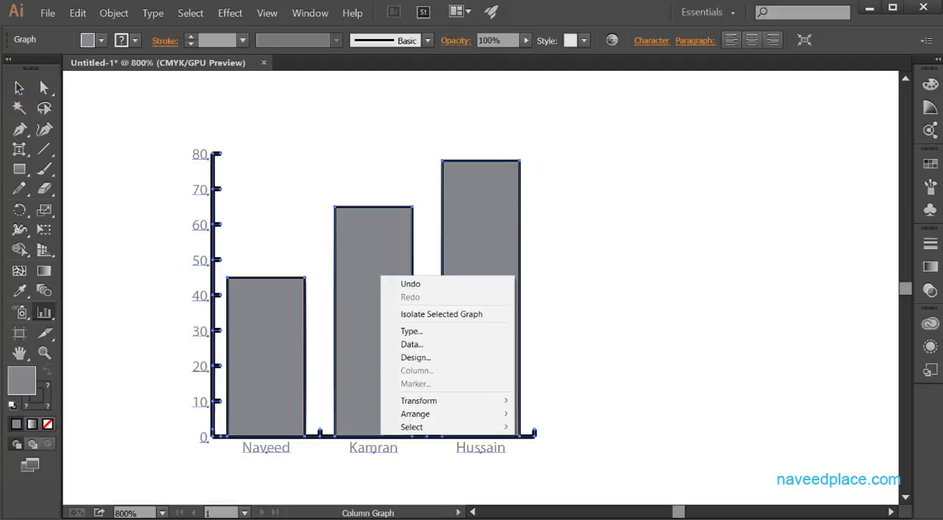
# Try converting the column graph to the Pie graph type, and undo the conversion
pyautogui.click(19, 87)
pyautogui.rightClick(341, 263)
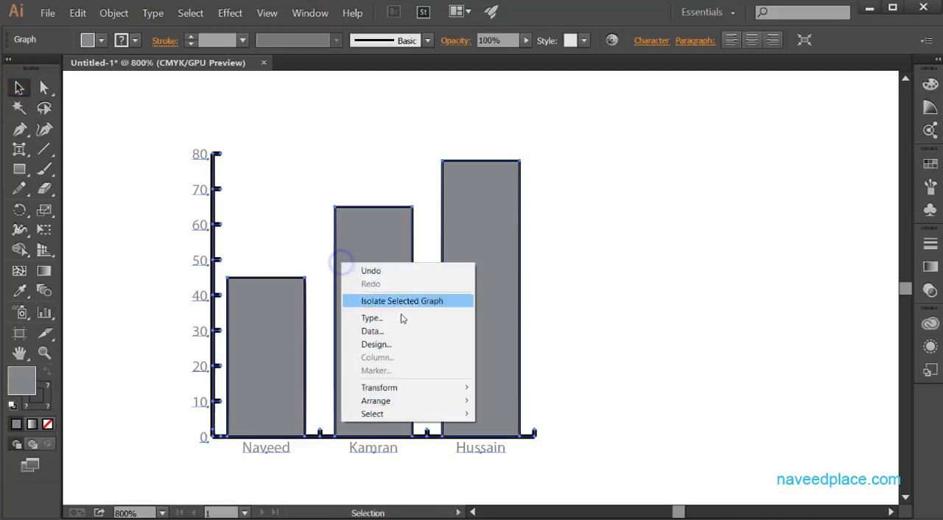
pyautogui.click(398, 318)
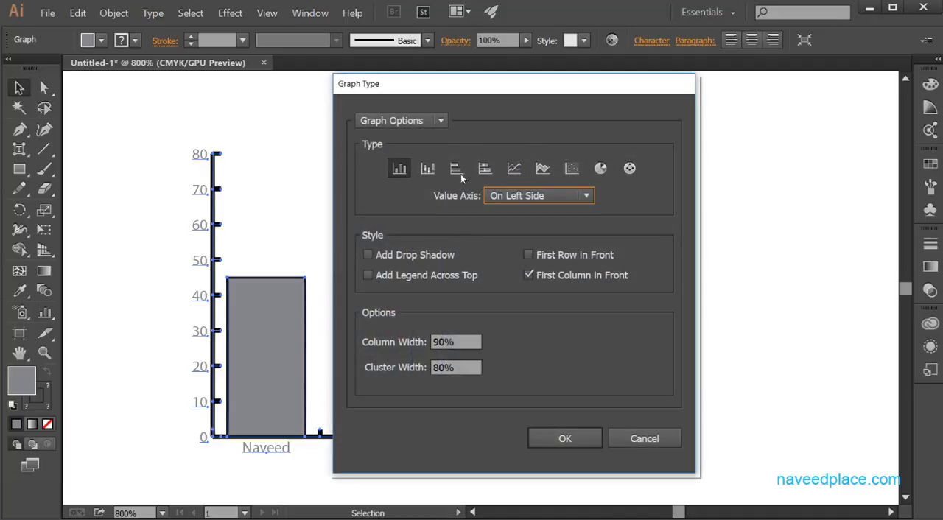
pyautogui.click(603, 169)
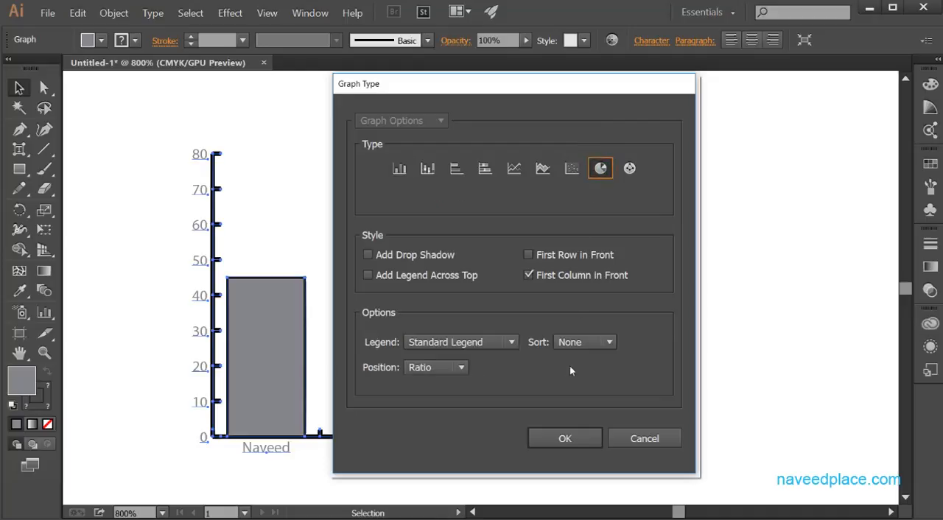
pyautogui.click(564, 439)
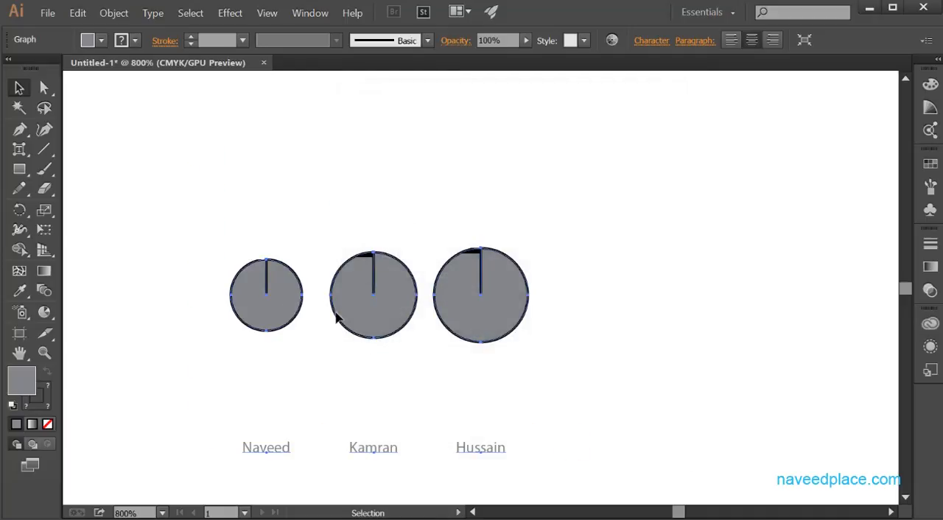
pyautogui.hotkey('ctrl', 'z')
# Reopen the column graph's data table to review its labels and values, and close it
pyautogui.click(44, 314)
pyautogui.click(359, 338)
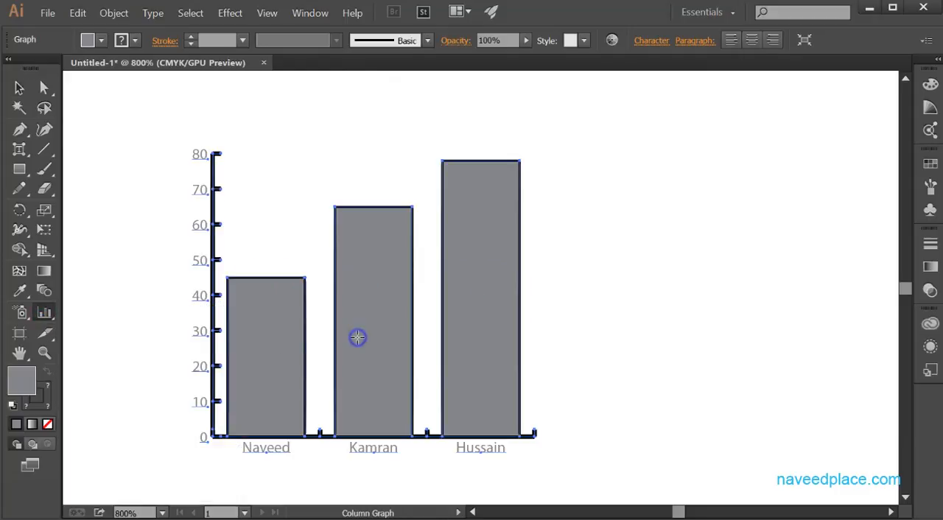
pyautogui.click(20, 88)
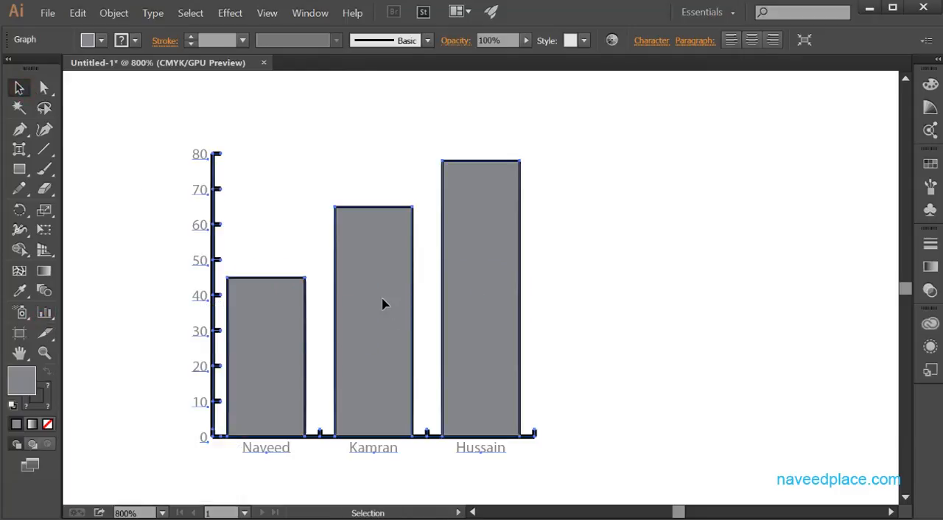
pyautogui.rightClick(382, 299)
pyautogui.click(410, 366)
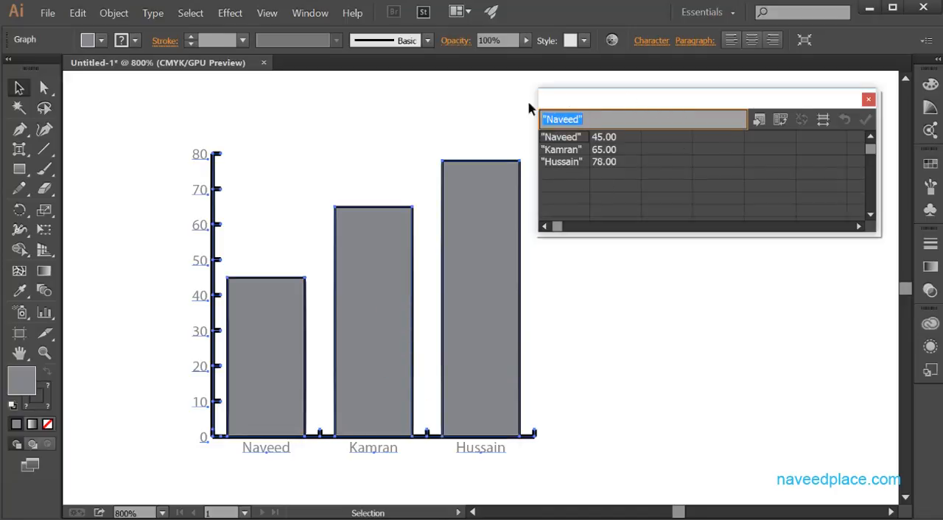
pyautogui.click(867, 98)
# Examine the Graph Design options for the column graph and cancel without adding a design
pyautogui.rightClick(382, 327)
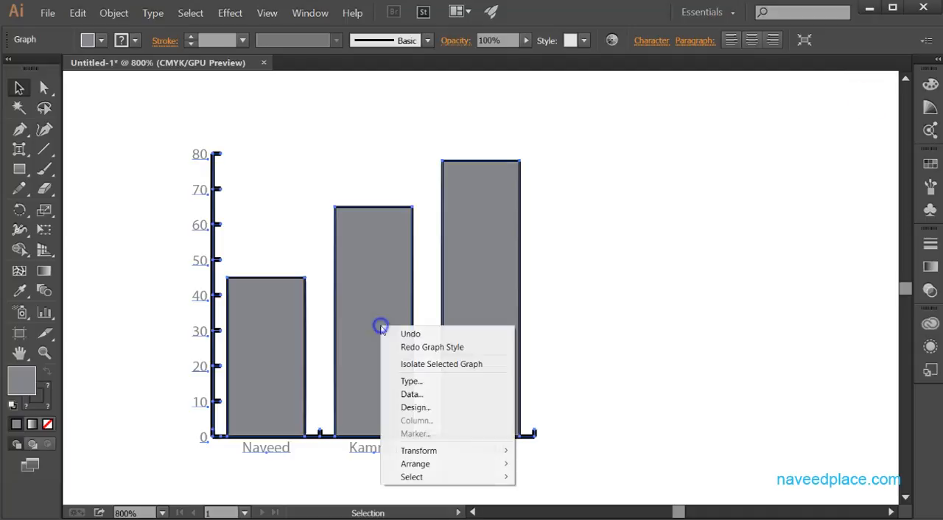
pyautogui.click(413, 408)
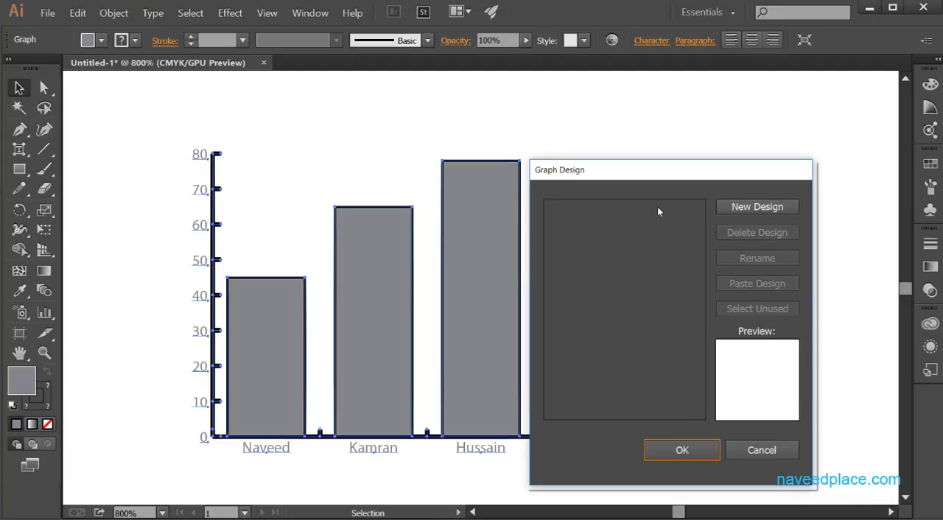
pyautogui.click(739, 451)
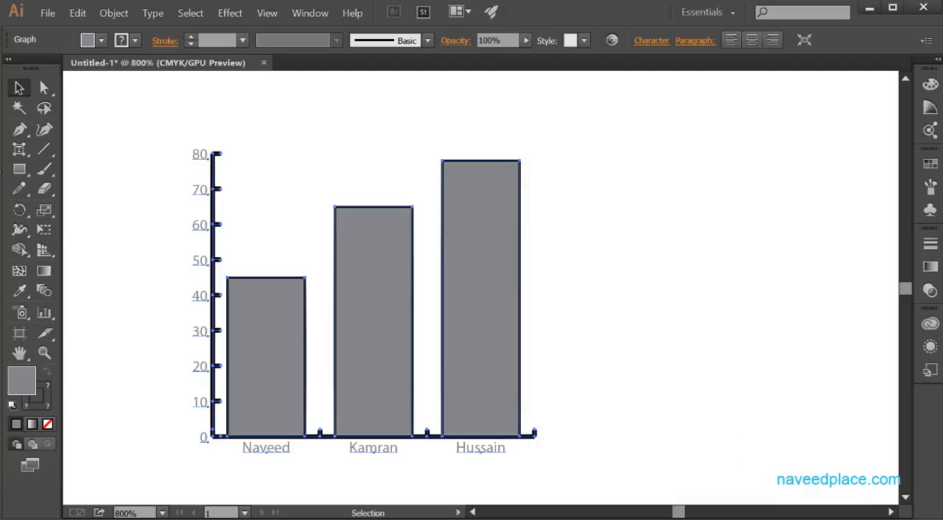
# Draw a small rectangle in the empty area beside the column graph and give it a yellow fill and black stroke
pyautogui.click(18, 170)
pyautogui.click(59, 172)
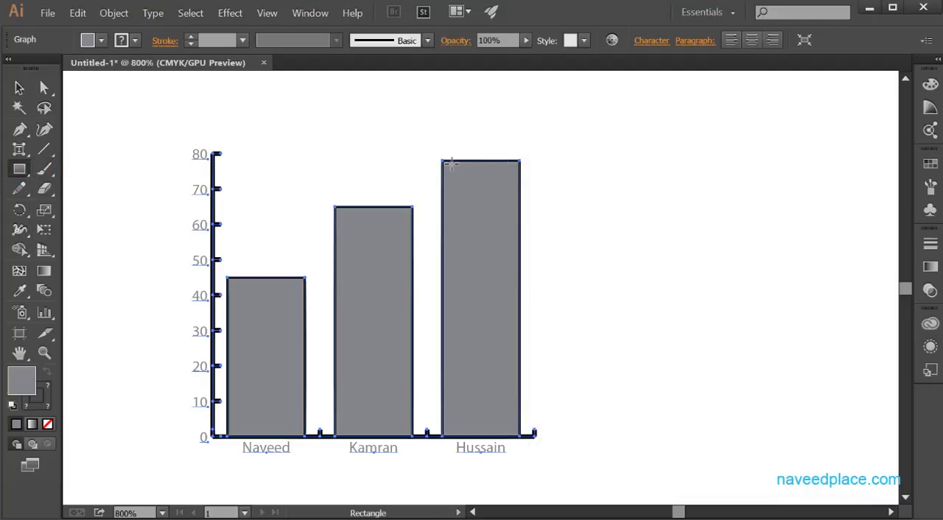
pyautogui.moveTo(625, 155); pyautogui.dragTo(720, 194)
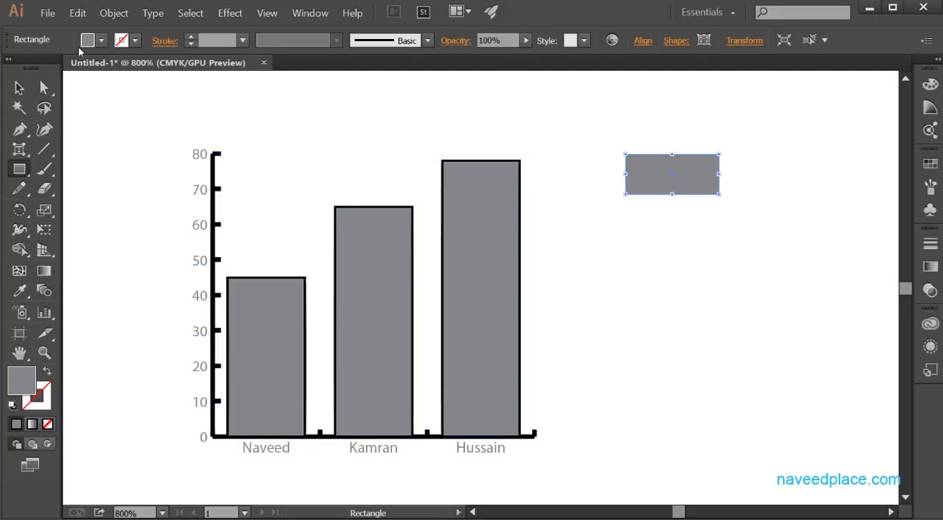
pyautogui.click(99, 42)
pyautogui.click(1, 70)
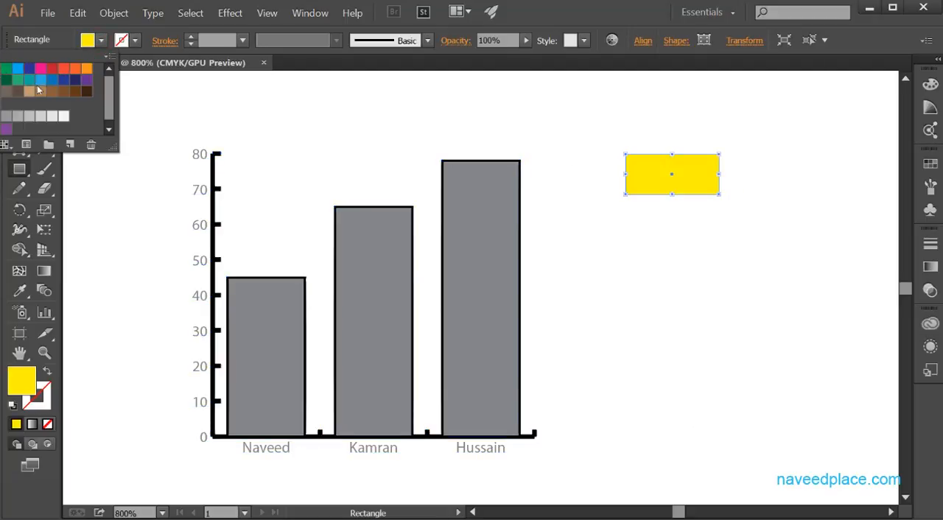
pyautogui.click(135, 41)
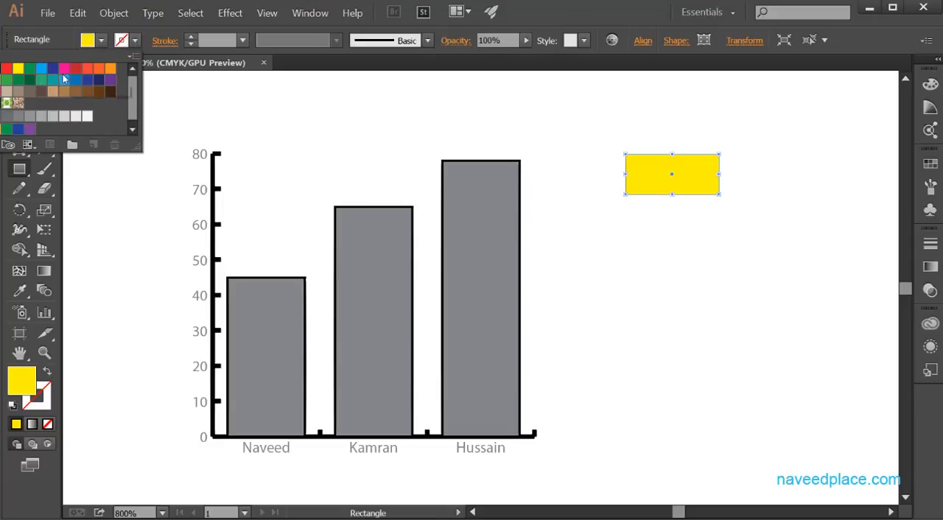
pyautogui.click(1, 70)
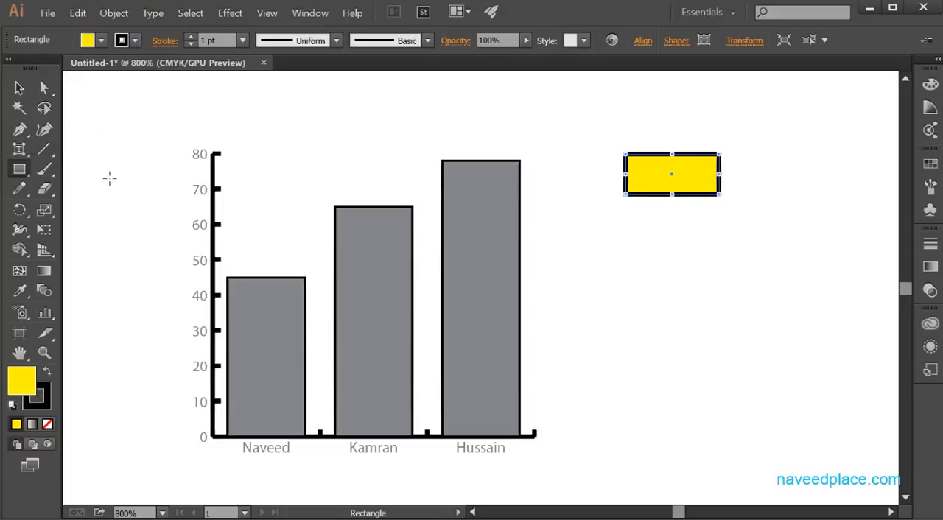
# Select the yellow rectangle and save it as a new graph design
pyautogui.click(19, 87)
pyautogui.moveTo(611, 147); pyautogui.dragTo(781, 225)
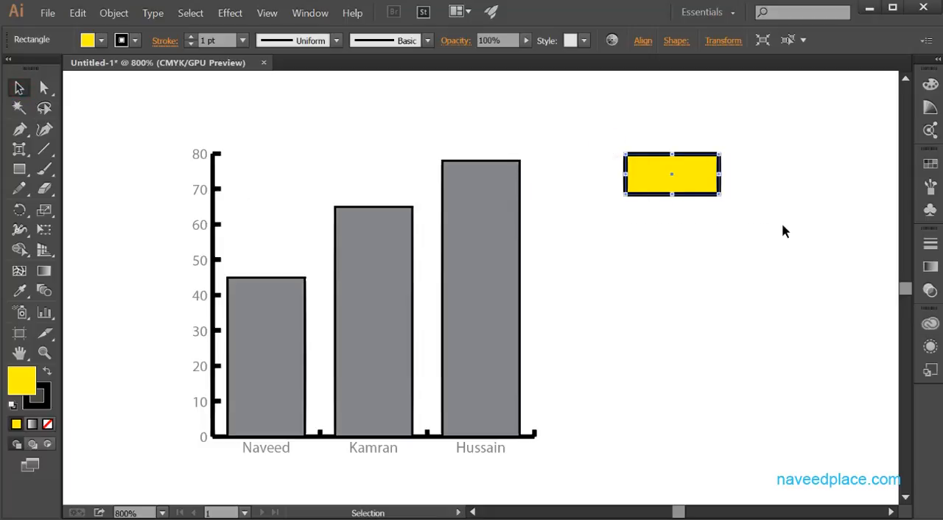
pyautogui.click(115, 14)
pyautogui.moveTo(145, 430)
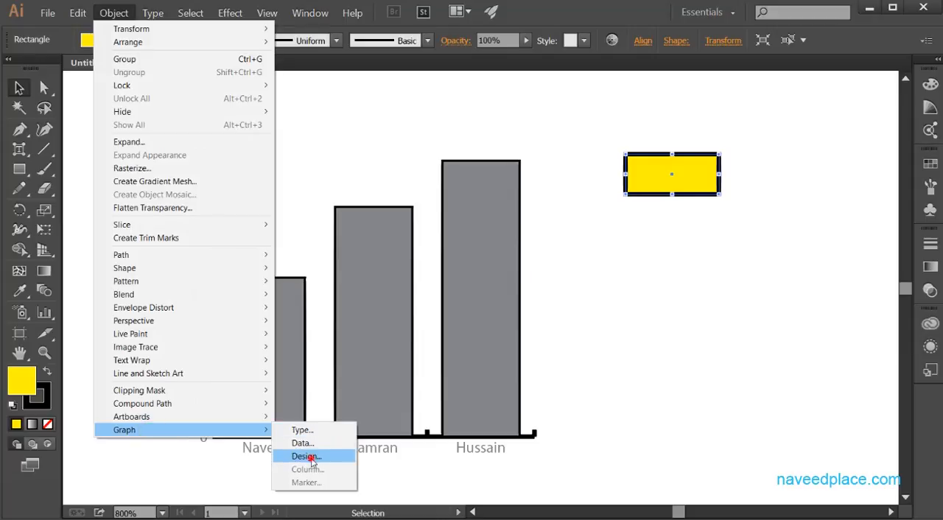
pyautogui.click(309, 456)
pyautogui.moveTo(756, 169); pyautogui.dragTo(452, 168)
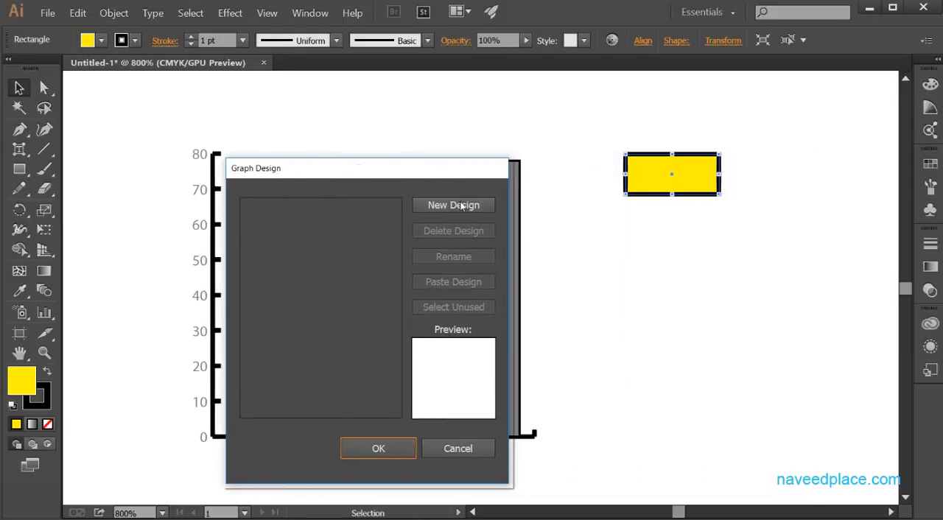
pyautogui.click(451, 206)
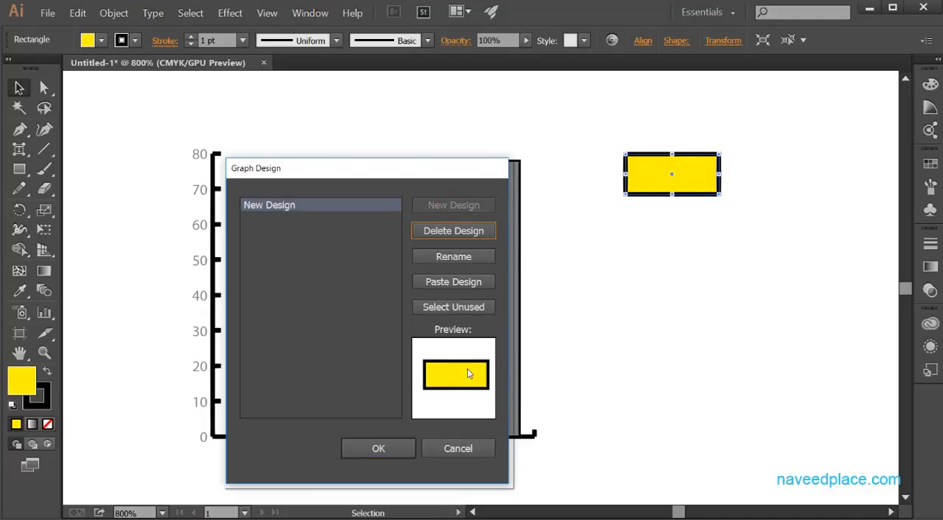
pyautogui.click(374, 441)
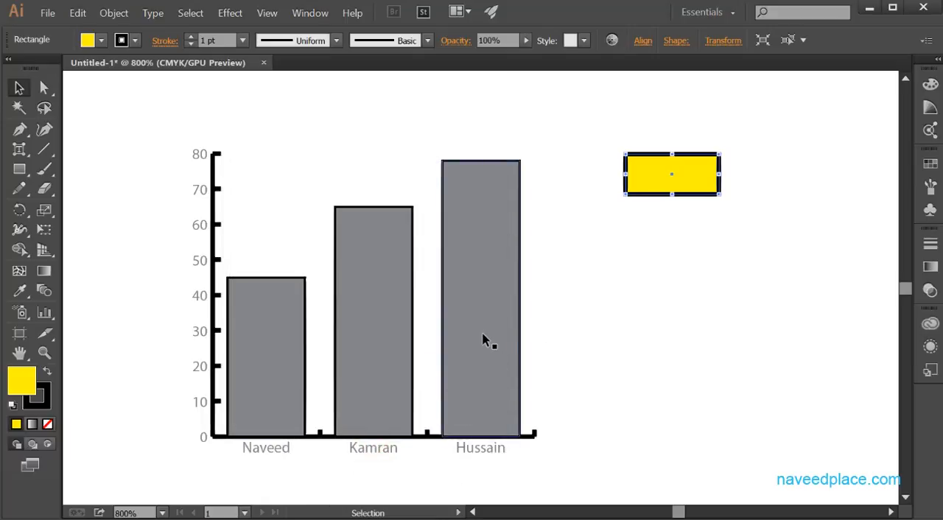
pyautogui.rightClick(482, 214)
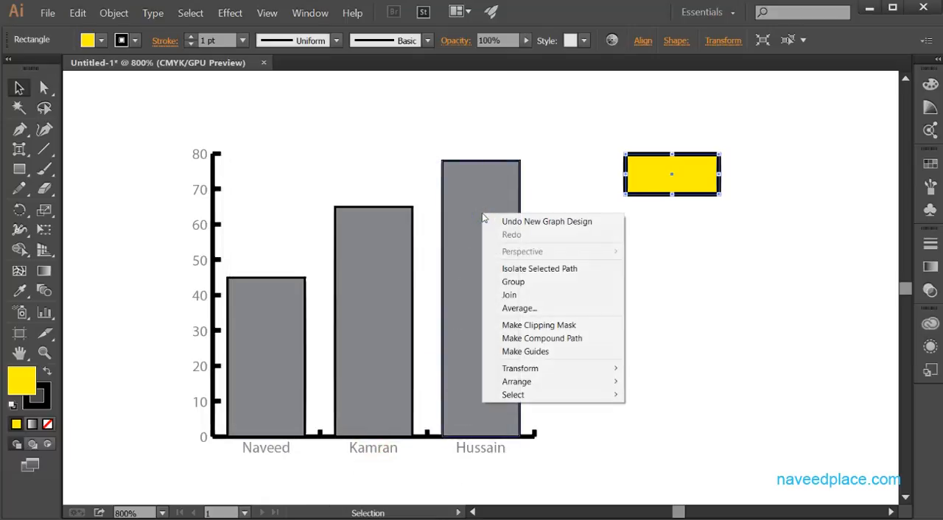
pyautogui.rightClick(461, 219)
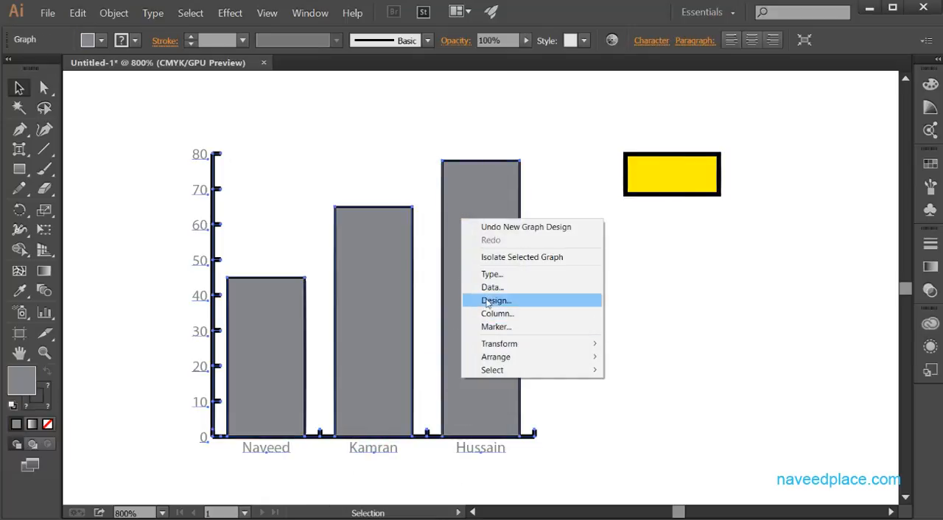
pyautogui.click(494, 300)
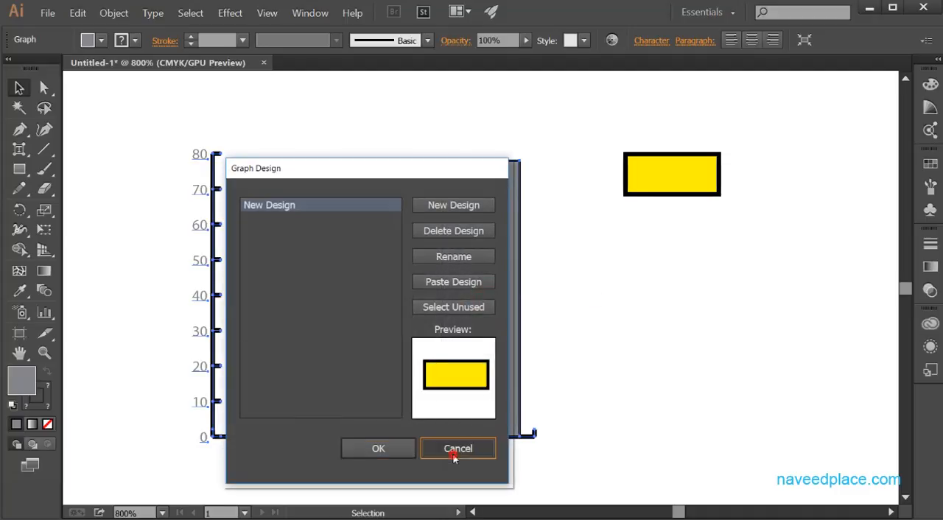
pyautogui.click(455, 448)
# Apply New Design as the graph's column design with the Vertically Scaled column type
pyautogui.rightClick(480, 329)
pyautogui.click(518, 422)
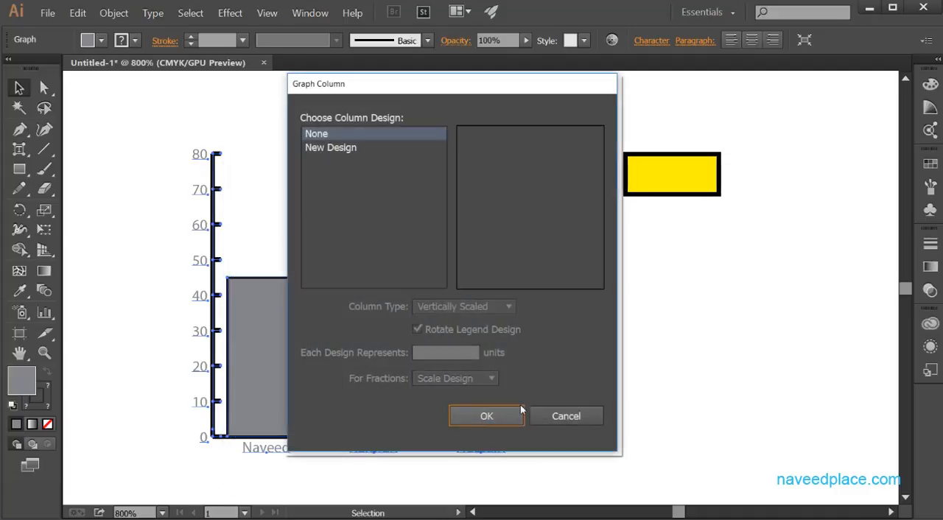
pyautogui.click(342, 151)
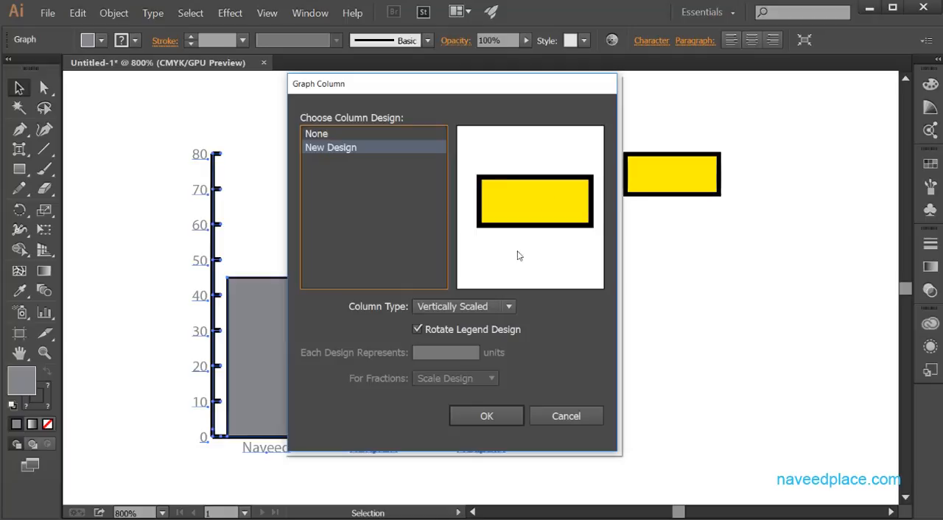
pyautogui.click(486, 416)
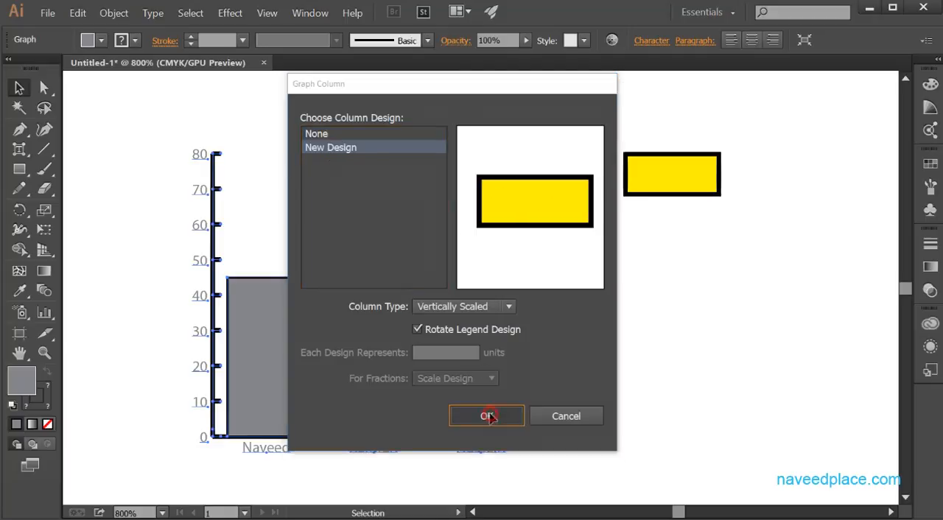
# Examine the Transform options for the column graph, including Rotate, and dismiss them without changes
pyautogui.keyDown('shift'); pyautogui.click(639, 164); pyautogui.keyUp('shift')
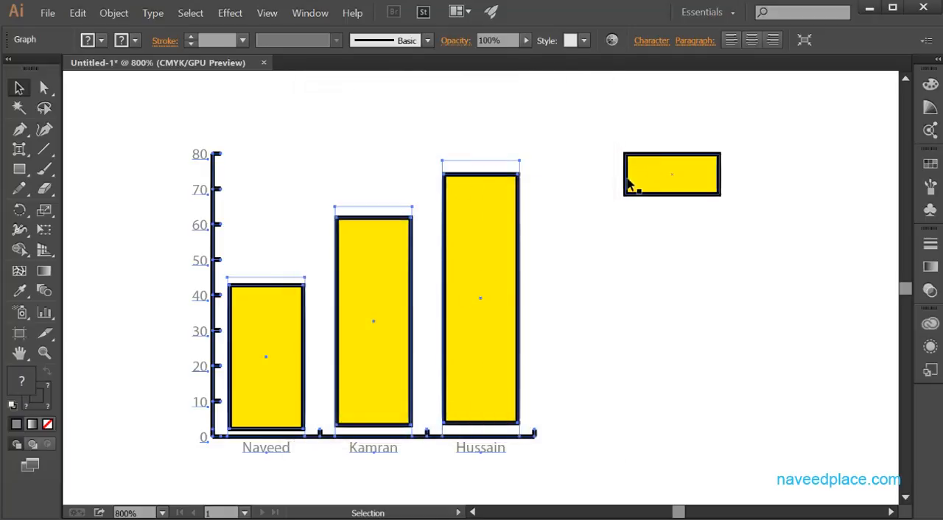
pyautogui.keyDown('shift'); pyautogui.click(651, 173); pyautogui.keyUp('shift')
pyautogui.rightClick(465, 273)
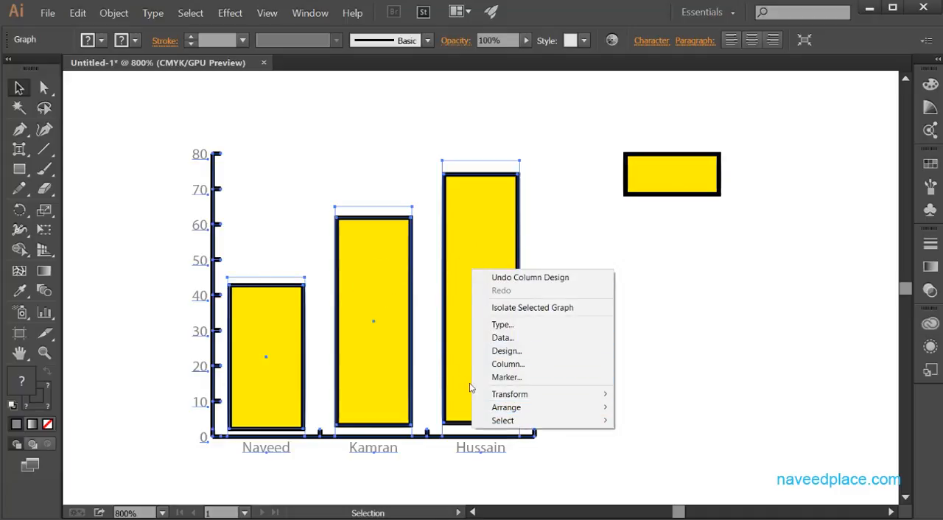
pyautogui.moveTo(491, 393)
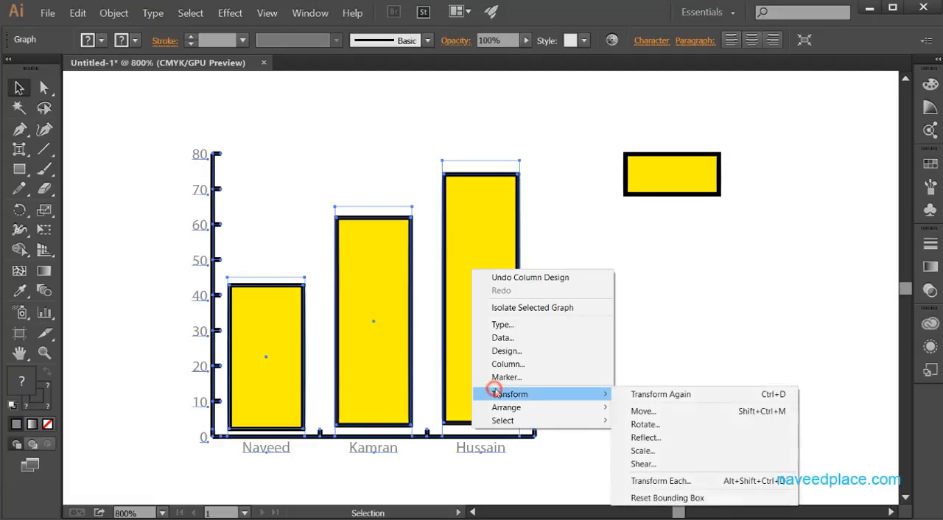
pyautogui.click(667, 426)
pyautogui.click(459, 330)
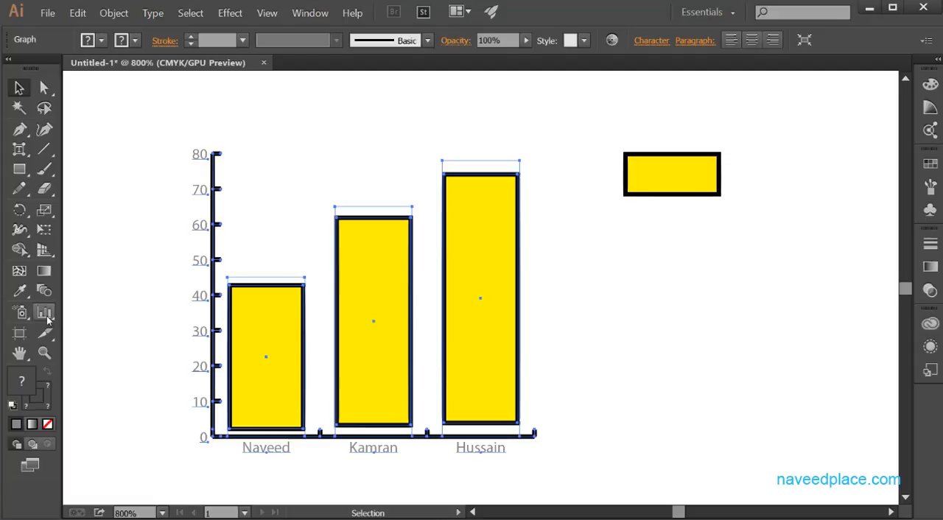
# Show the list of available graph tools to review the other graph types
pyautogui.moveTo(44, 313); pyautogui.dragTo(184, 153)
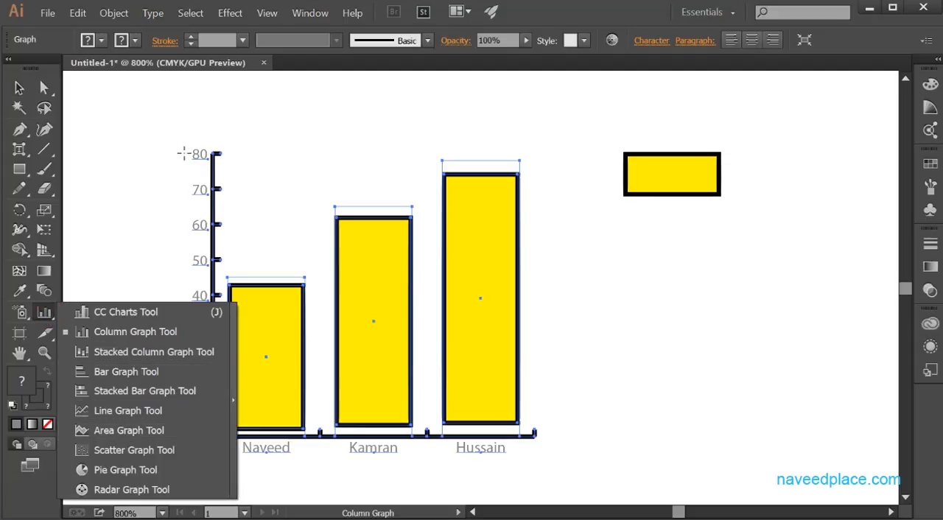